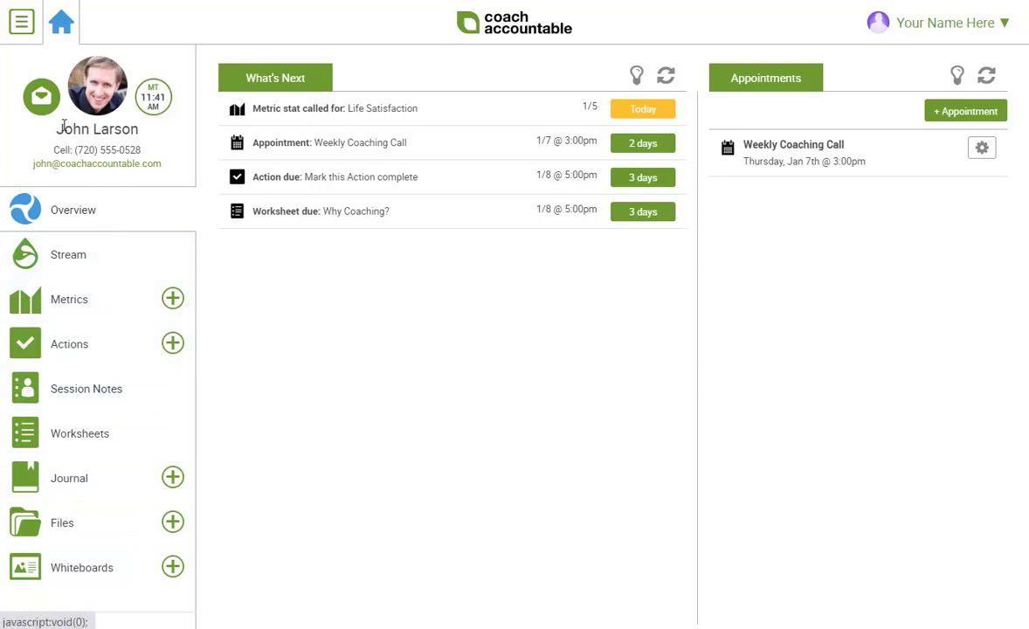
- Discard the new message to the coach and view the Weekly Coaching Call appointment's options
click(41, 96)
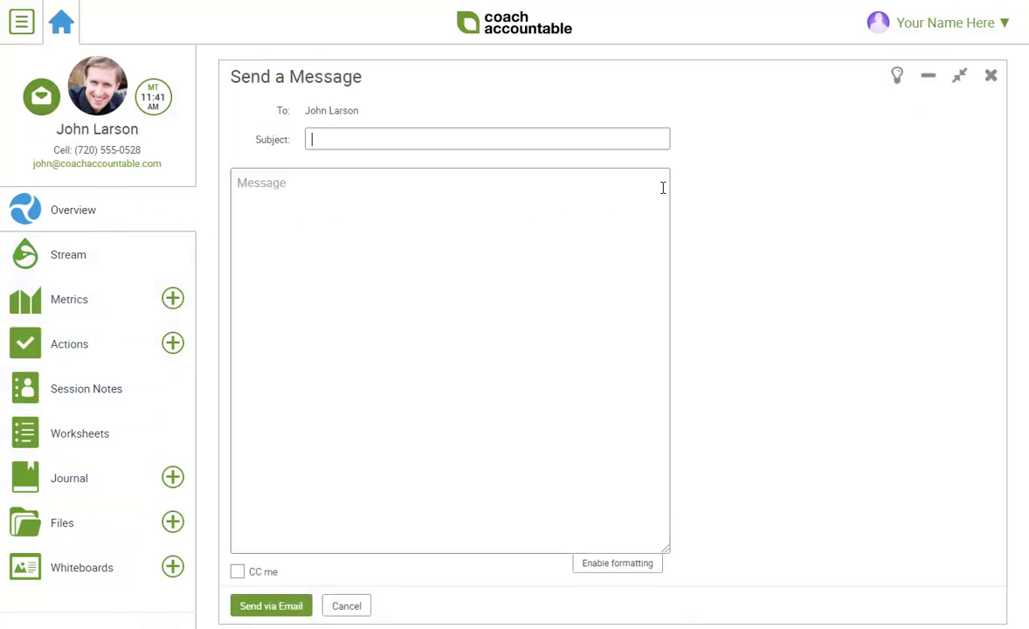
click(989, 76)
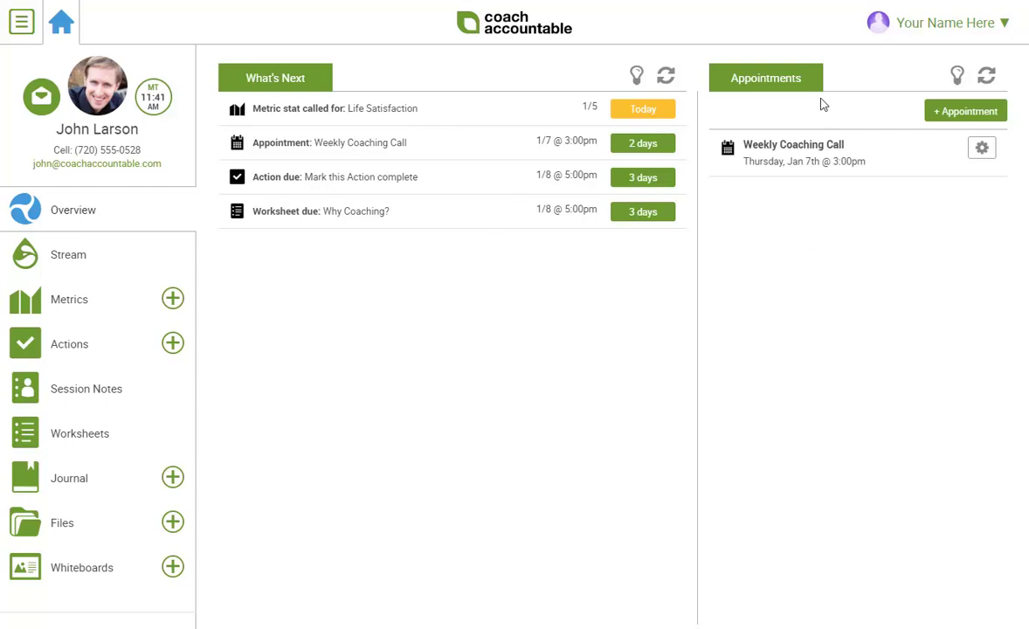
click(985, 157)
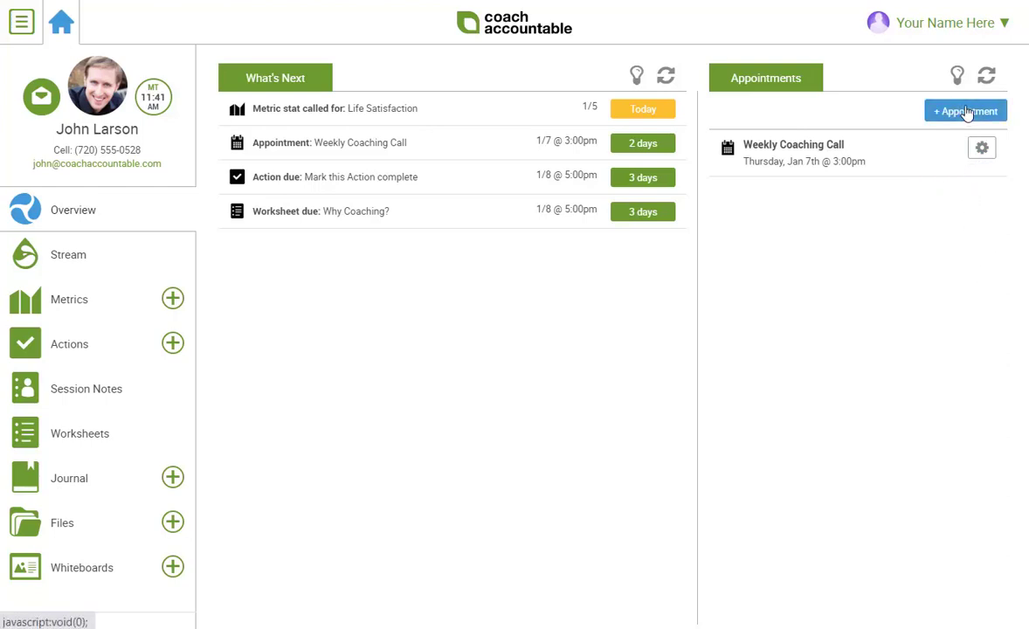
- Add an 8-point Life Satisfaction entry for December 29th with the comment 'Doing great'
click(96, 306)
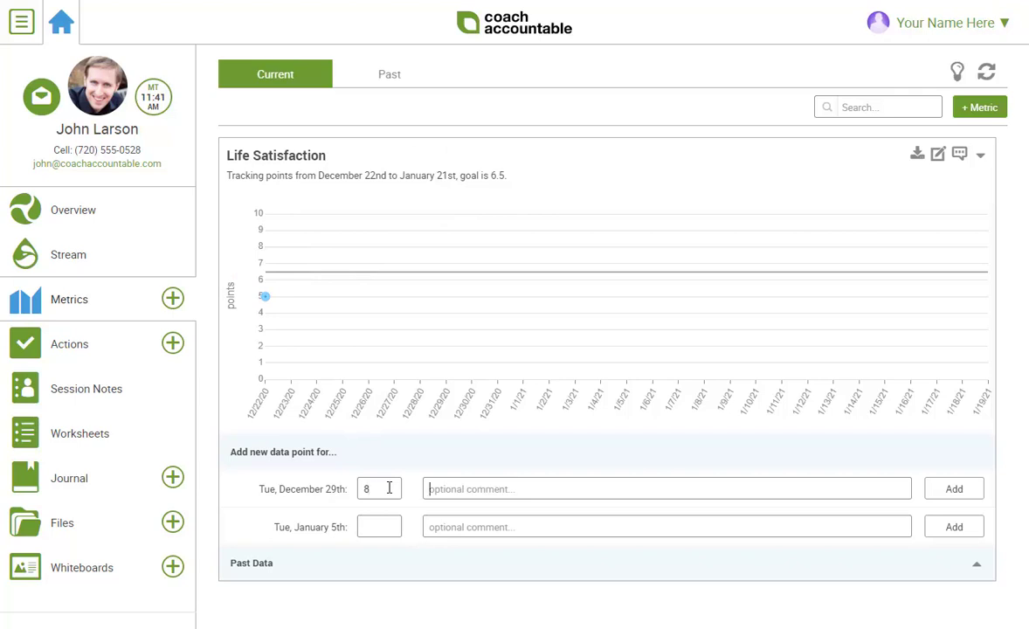
text(Doing great)
key(Return)
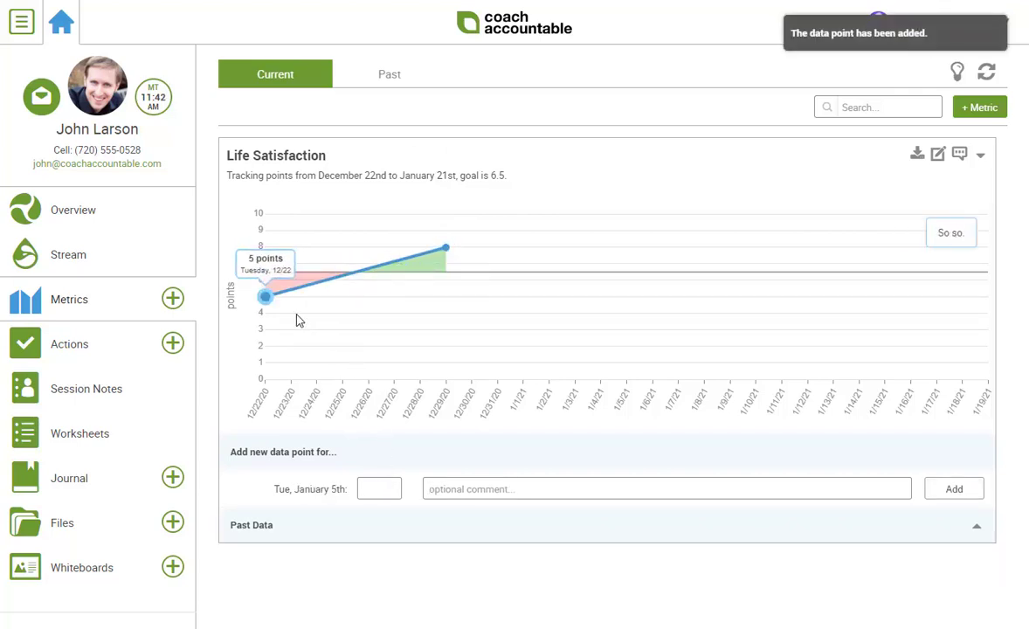
- Check off 'Mark this Action complete' and view it in the Past actions list
click(84, 360)
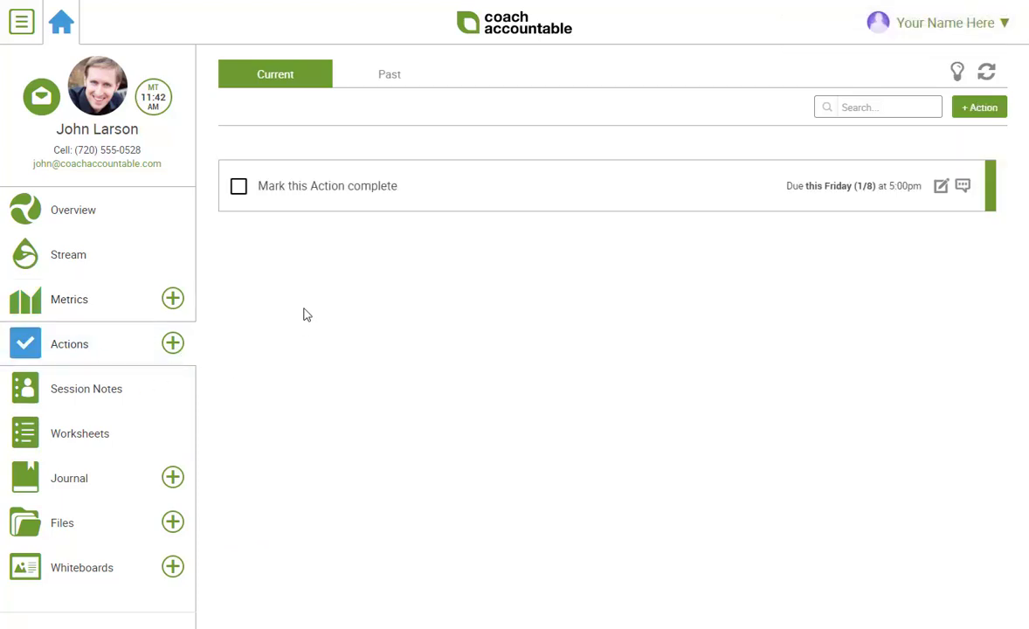
click(239, 187)
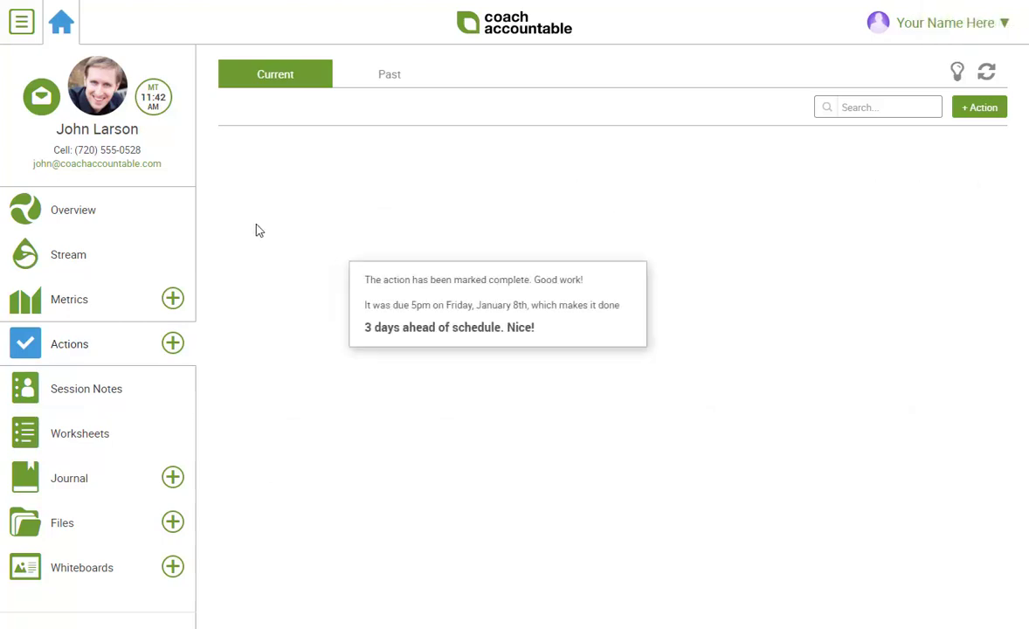
click(388, 84)
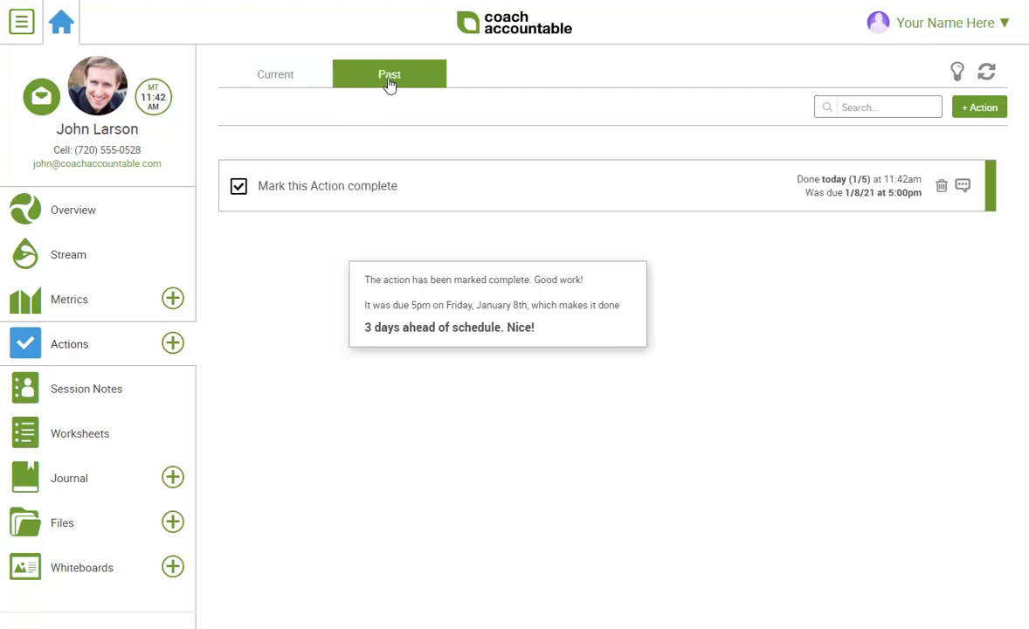
- Review the session notes and the Why Coaching? worksheet, then view the empty Completed worksheets list
click(145, 390)
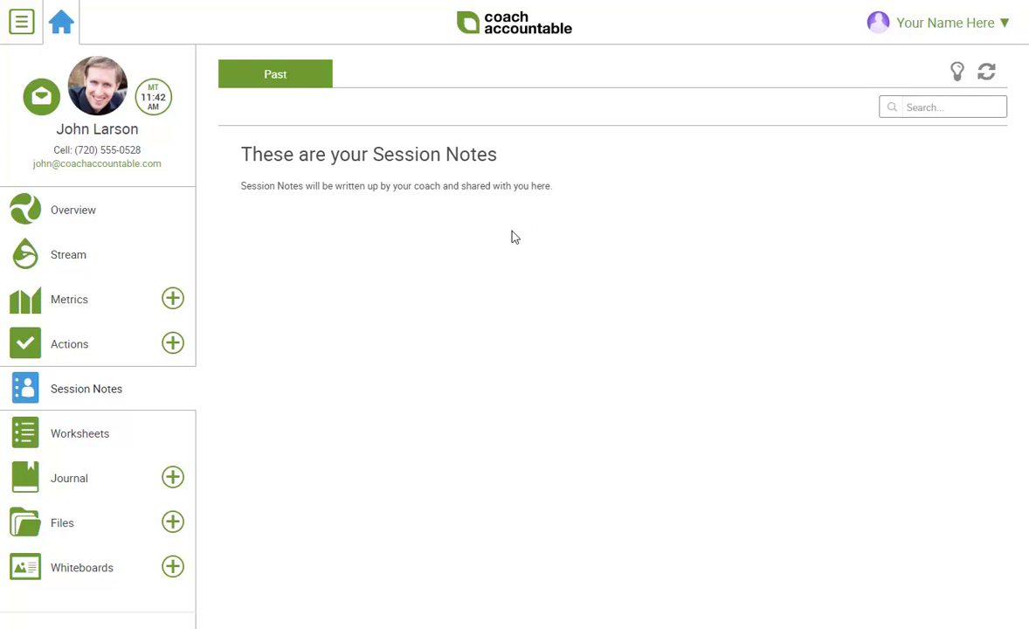
click(149, 436)
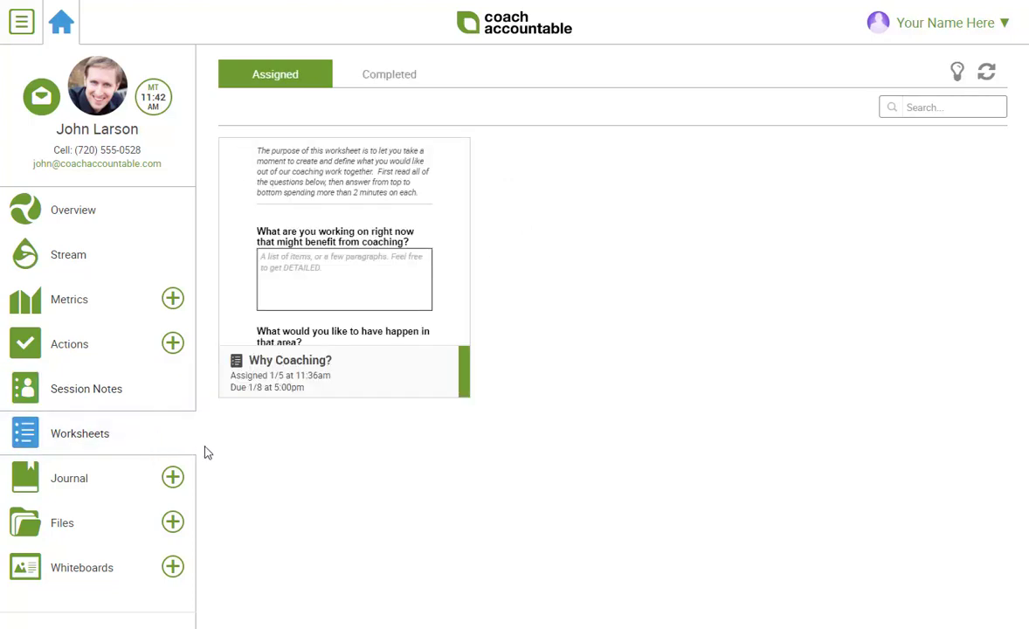
click(378, 308)
click(420, 262)
scroll(529, 419, down, 6)
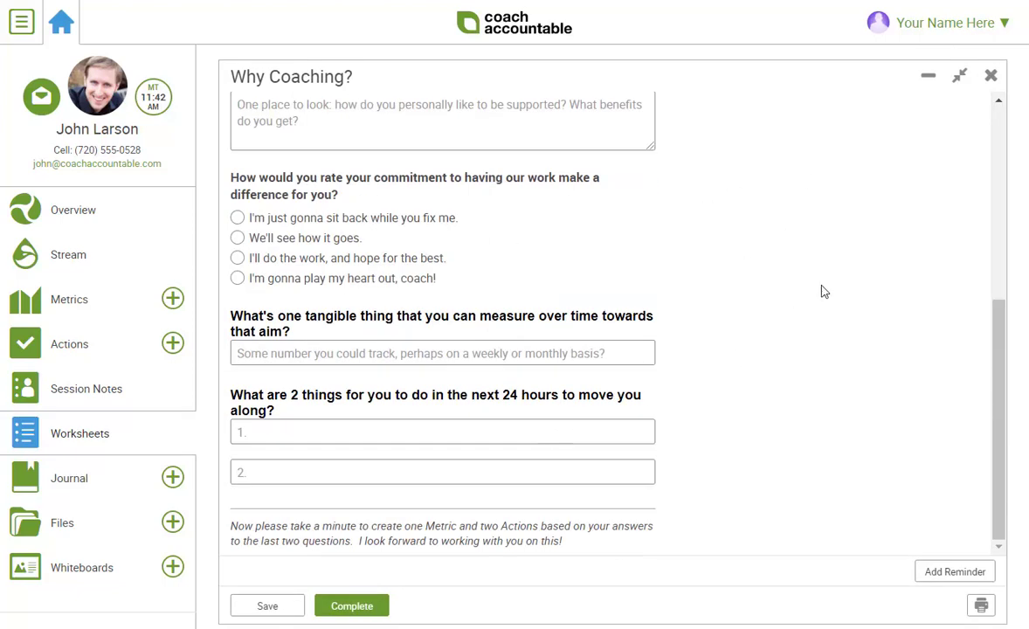
click(990, 76)
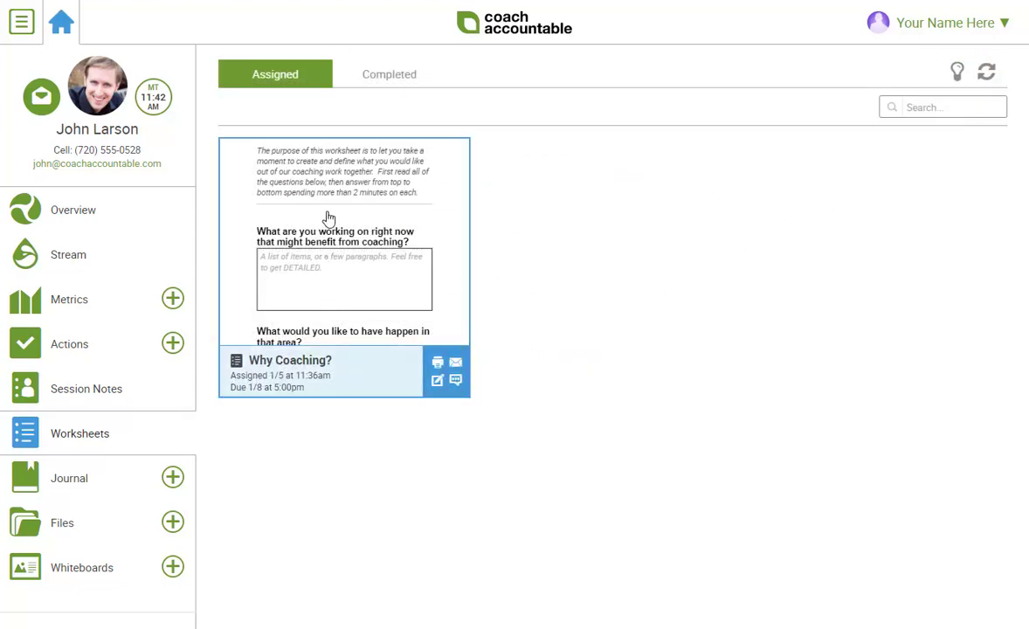
click(404, 78)
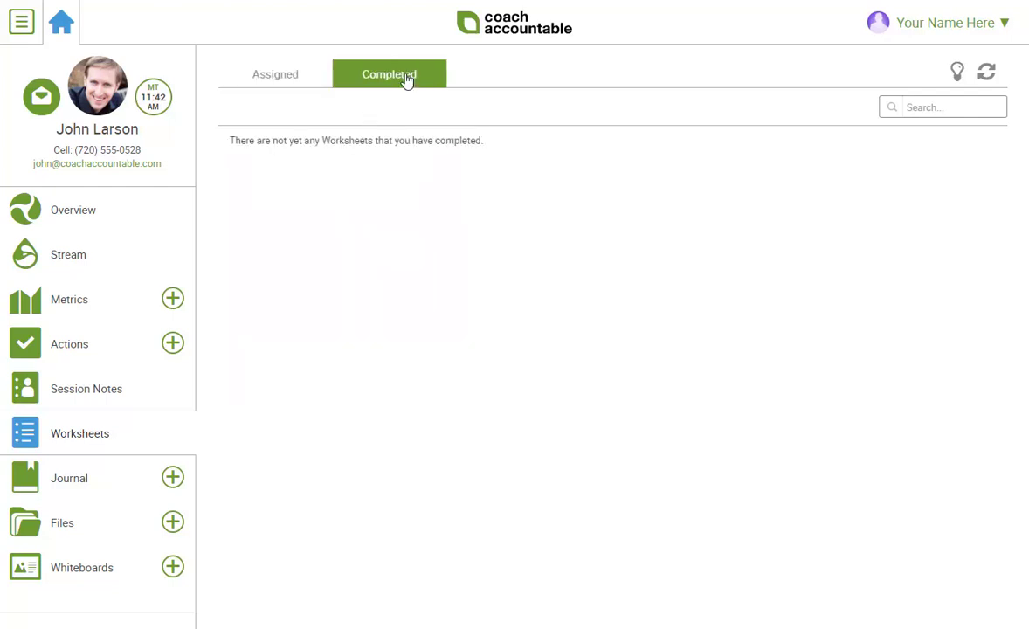
- Start a Private journal entry, discard it, and go to the shared Files list
click(114, 486)
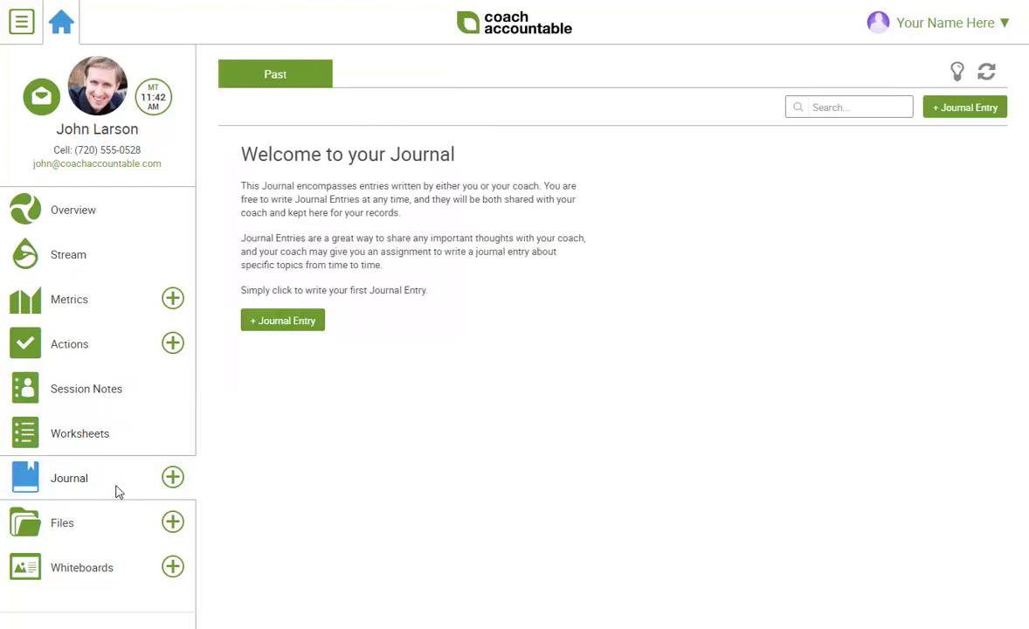
click(294, 327)
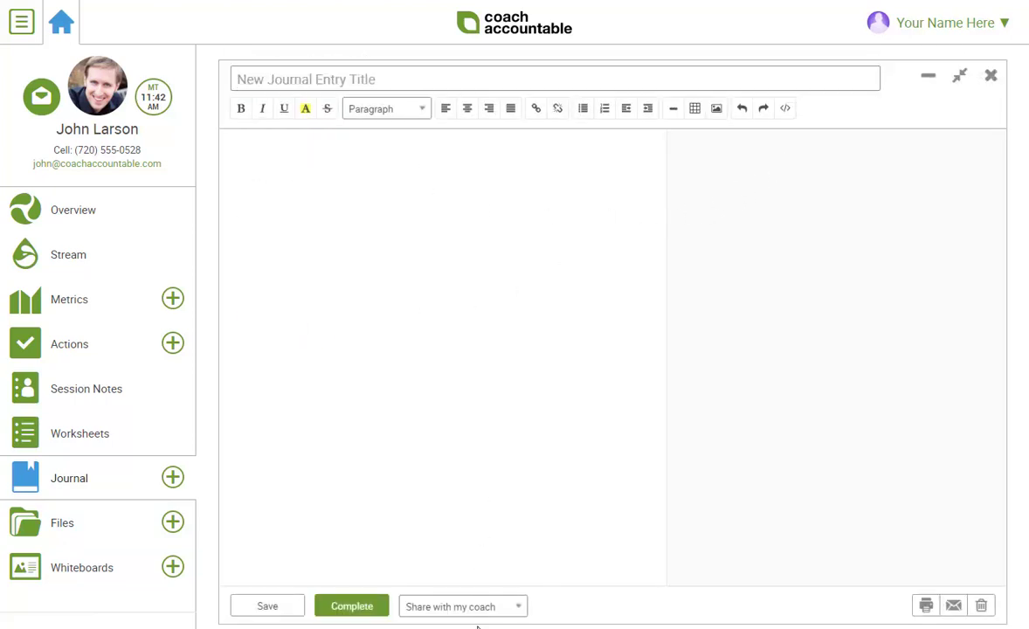
click(504, 611)
click(463, 626)
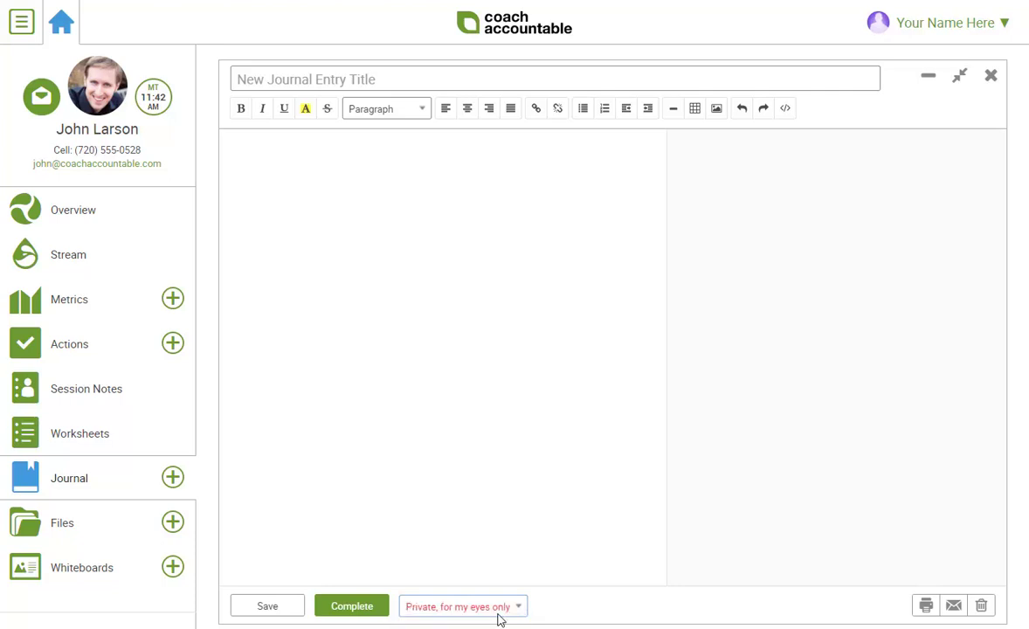
click(991, 76)
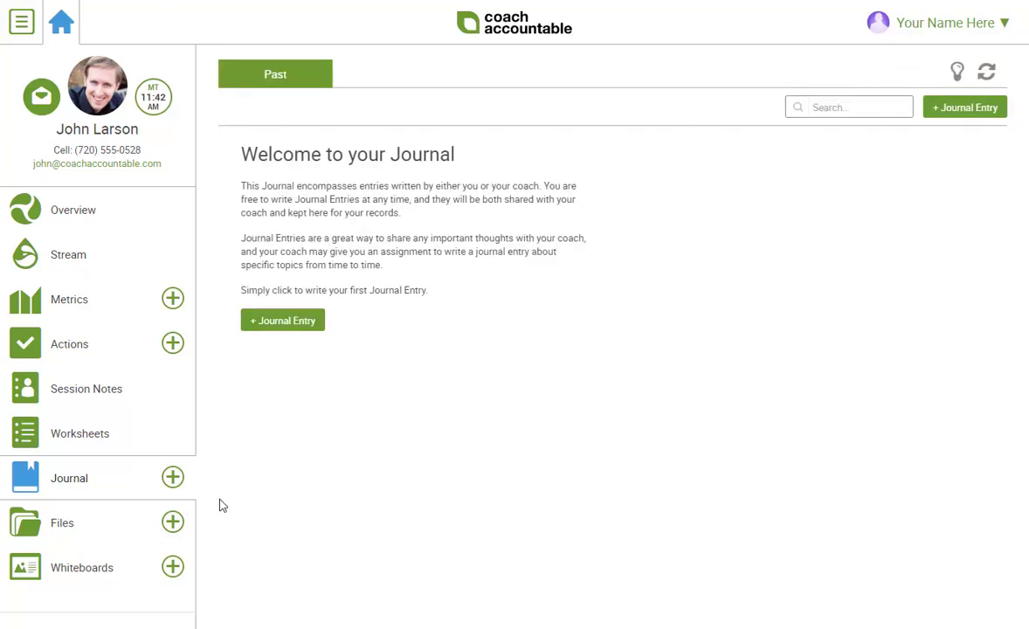
click(134, 521)
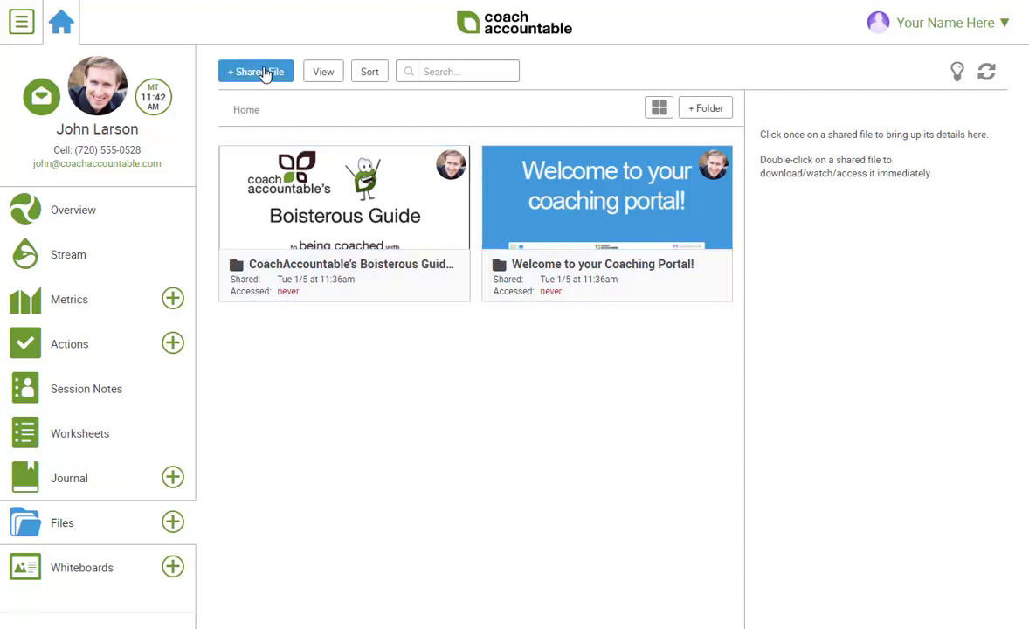
- Cancel the new file-share form, then view and close the Big Picture Goals / Ideas / Issues whiteboard
click(267, 72)
click(991, 76)
click(122, 568)
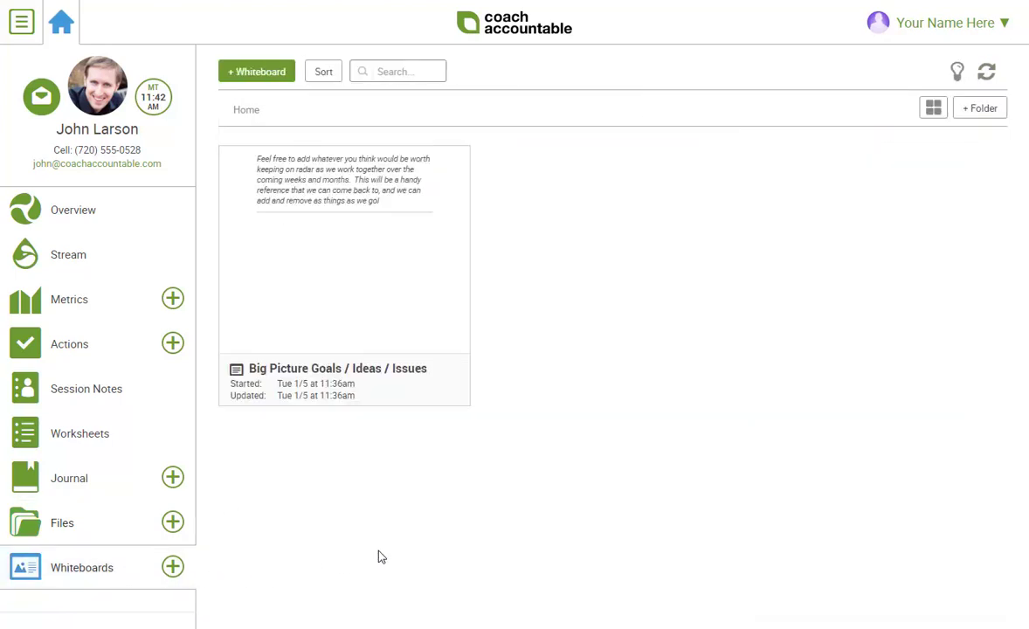
click(327, 269)
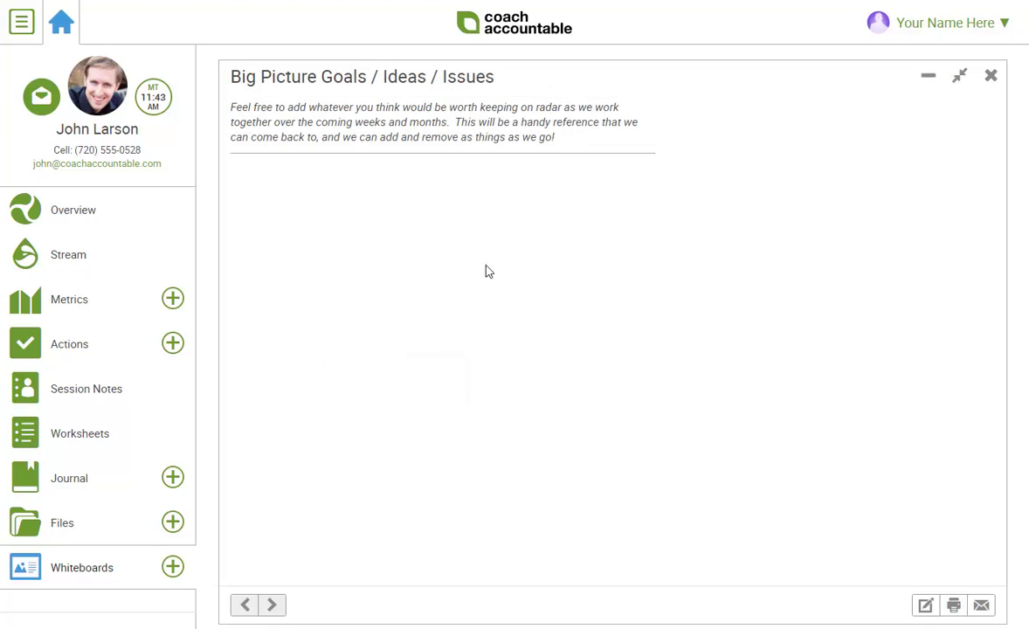
click(994, 81)
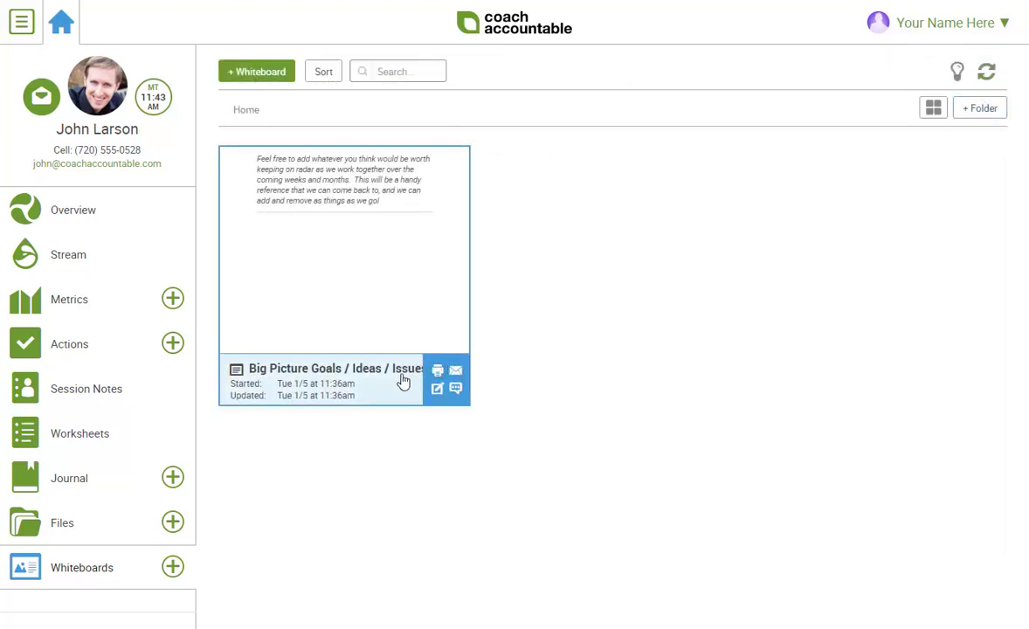
- Post 'That was fun!' on the completed 'Mark this Action complete' item in the Stream
click(120, 250)
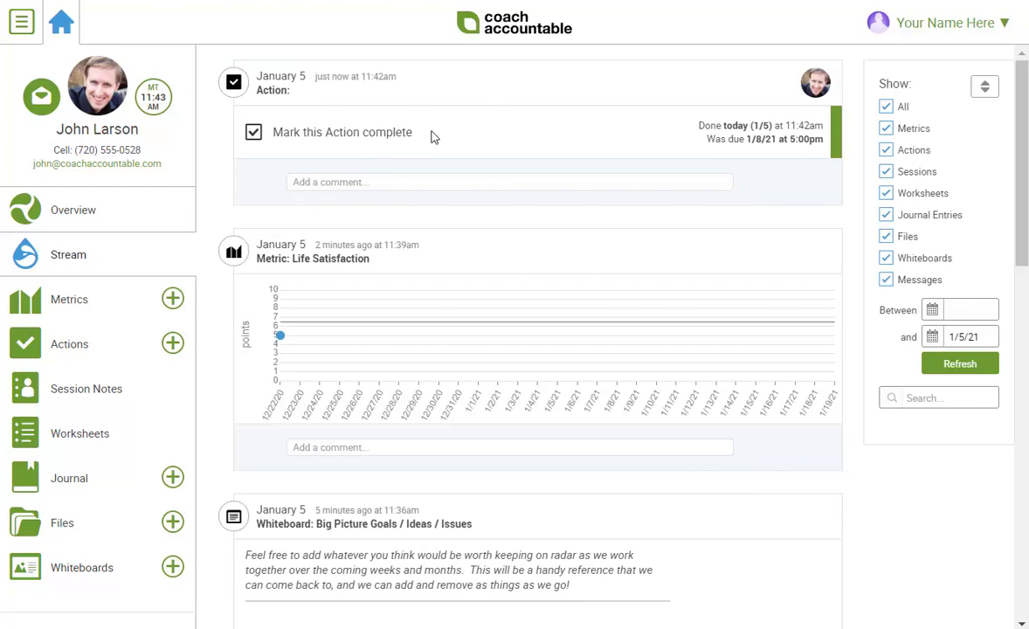
scroll(658, 301, down, 5)
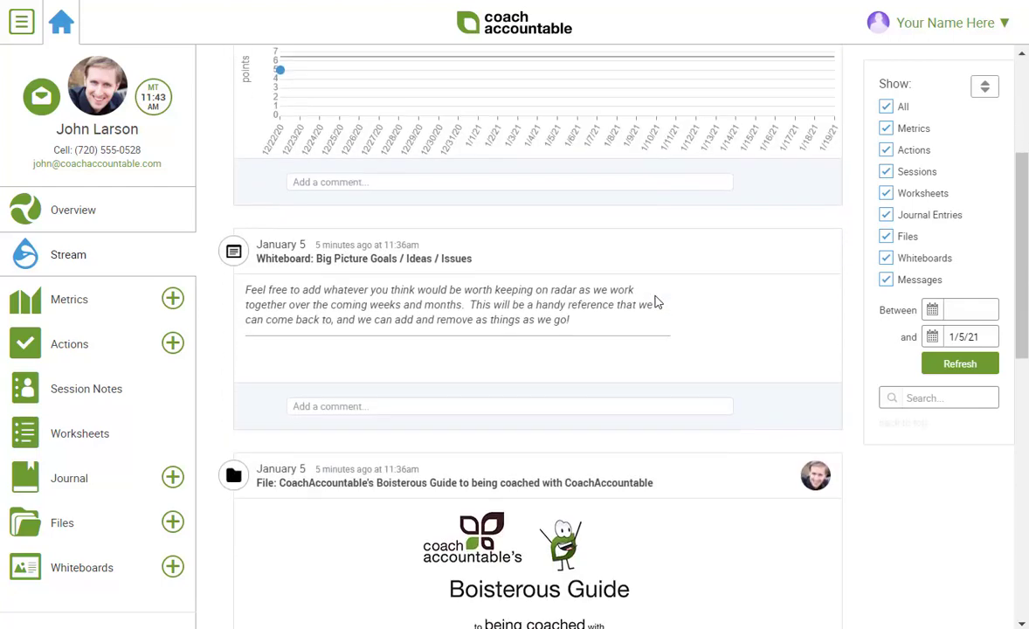
scroll(655, 298, up, 5)
click(530, 191)
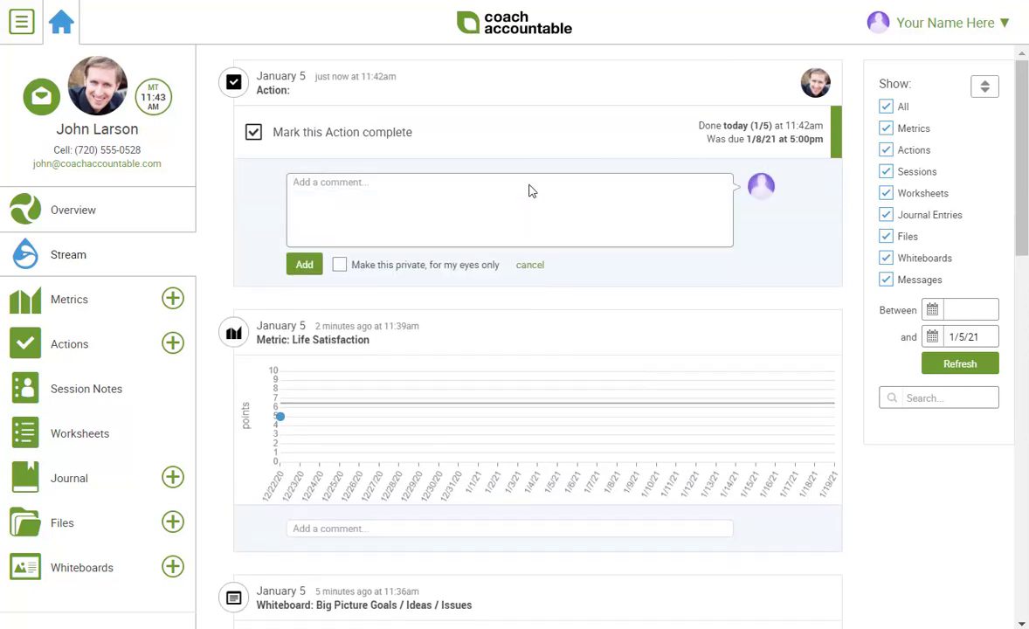
text(That was fun!)
key(Return)
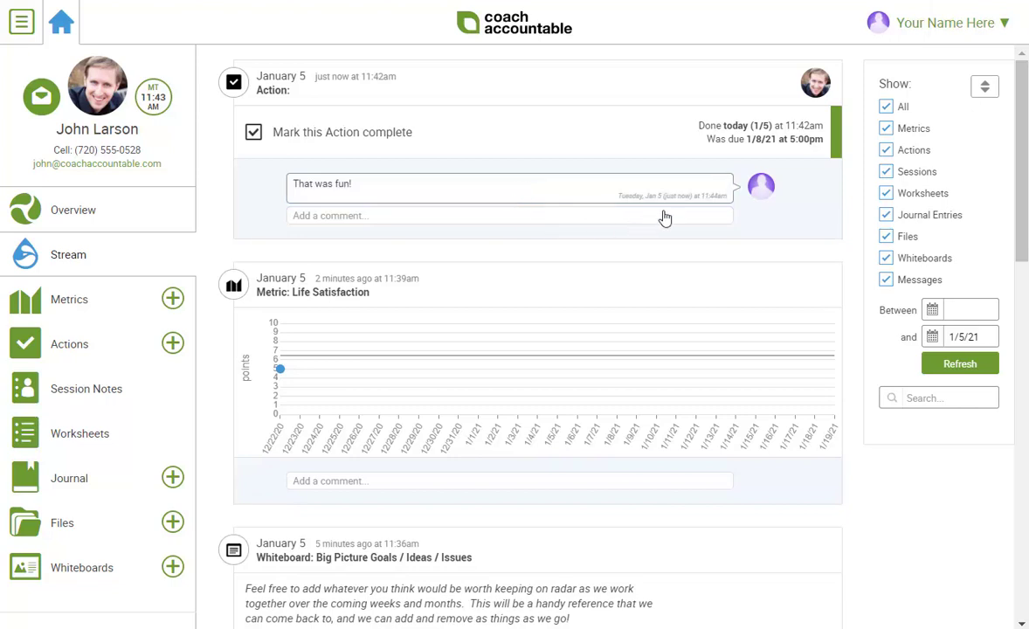
- Enter a cell phone number in the My Account settings and save it
click(918, 33)
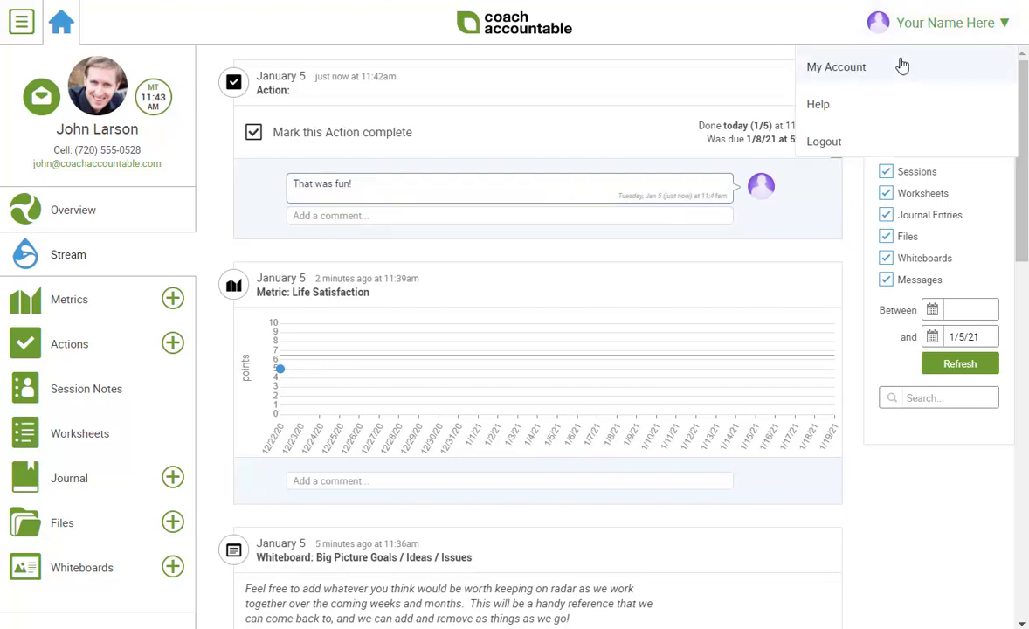
click(901, 66)
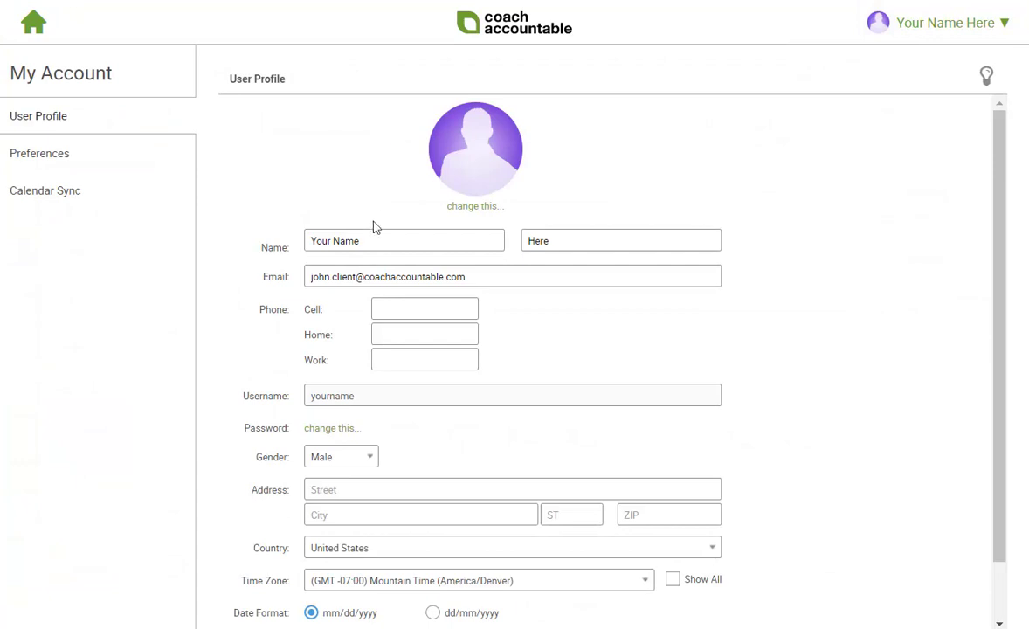
scroll(374, 236, down, 2)
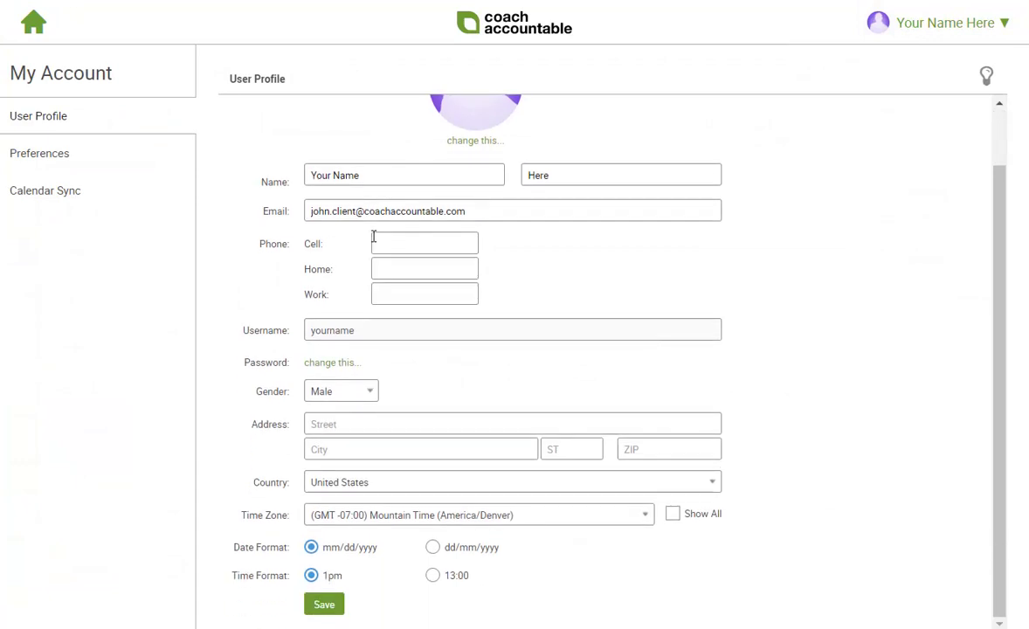
click(424, 239)
text(720-555-8272)
click(499, 253)
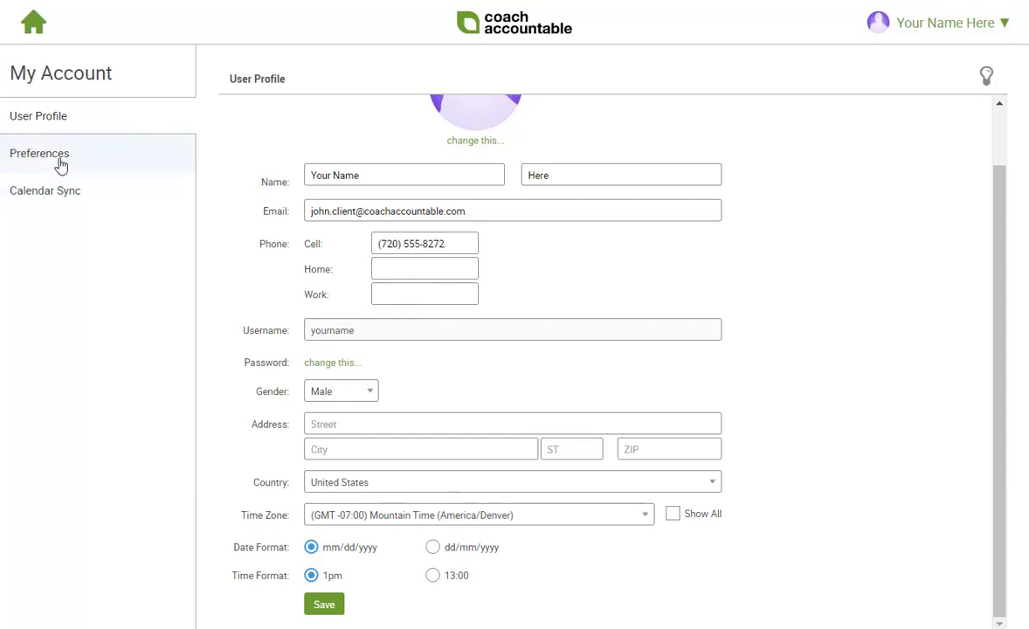
- Open Calendar Sync settings and read the help on syncing with Google, Outlook and Apple
click(59, 194)
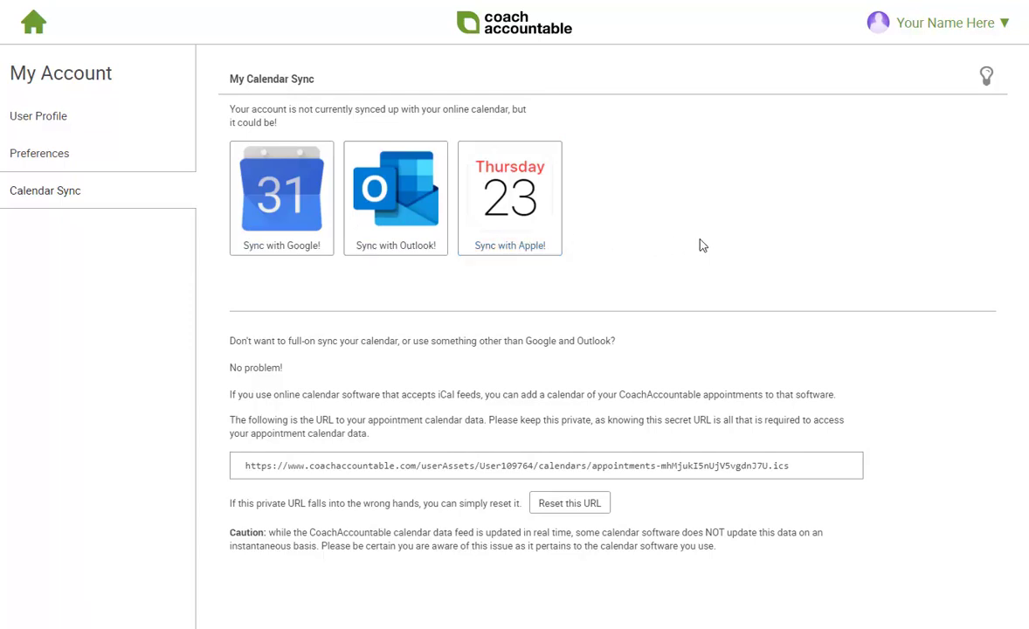
click(986, 77)
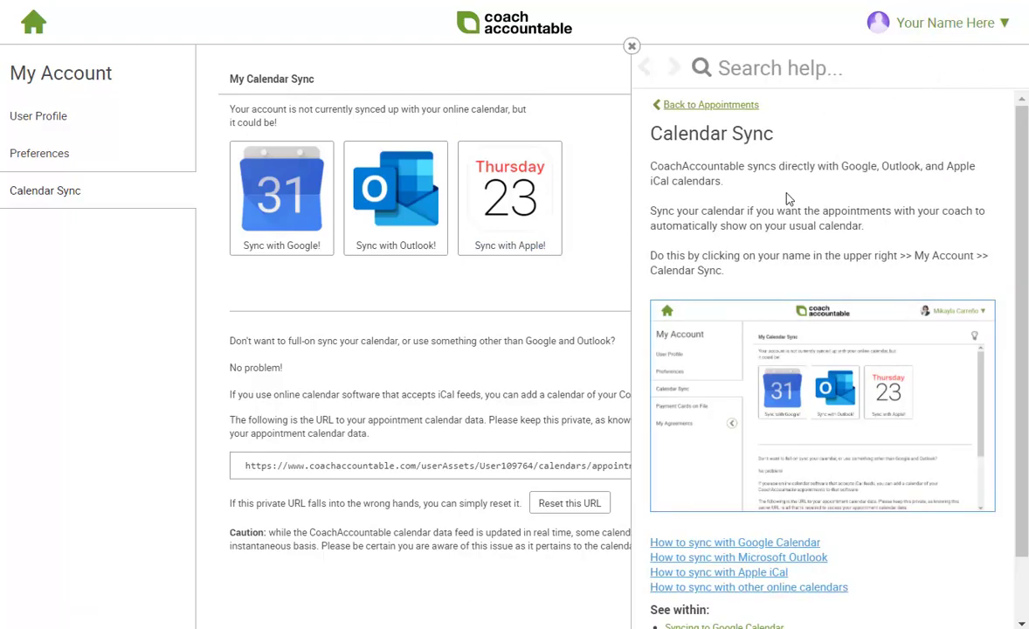
scroll(764, 284, down, 2)
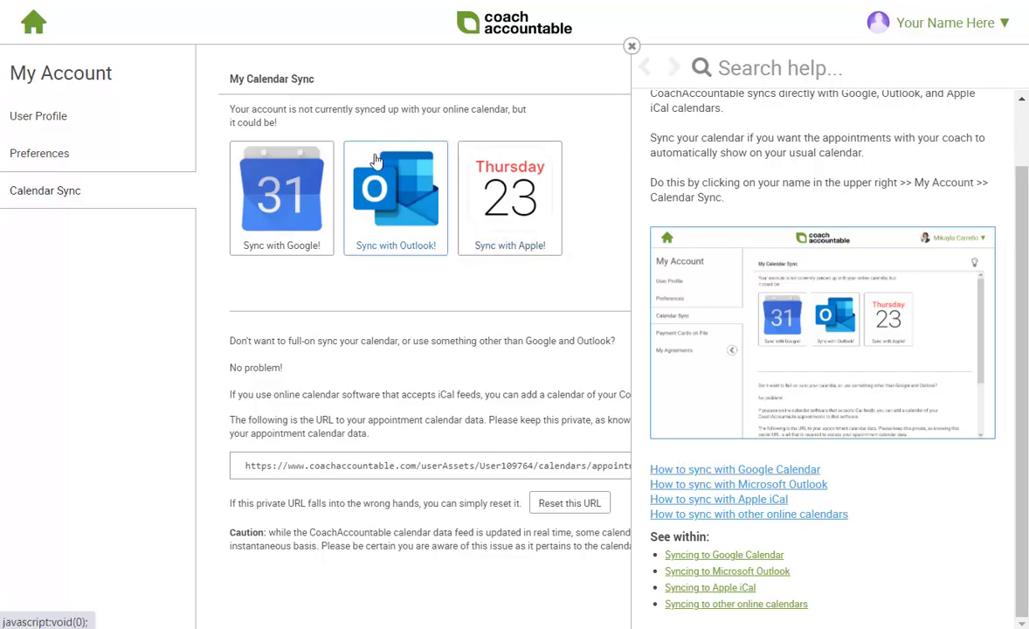
- Close the help panel, return to the client Overview, and choose + Appointment
click(33, 29)
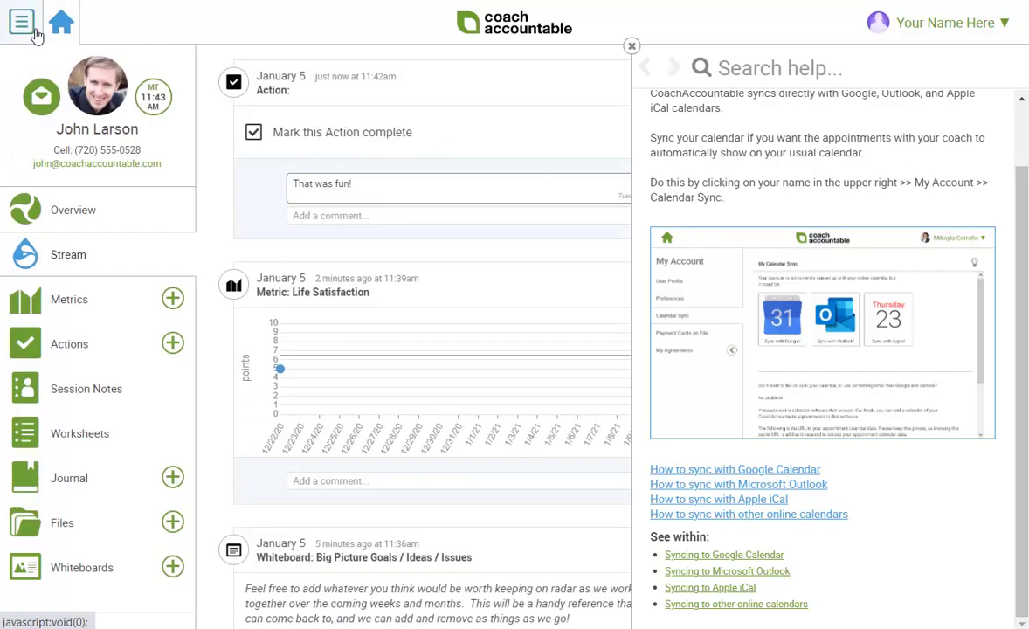
click(631, 47)
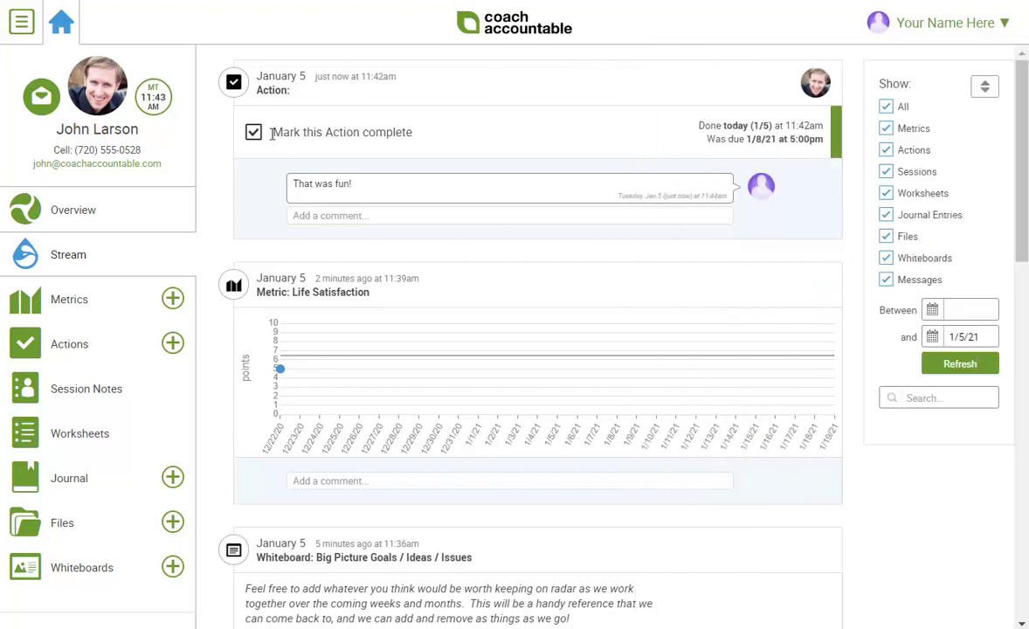
click(154, 215)
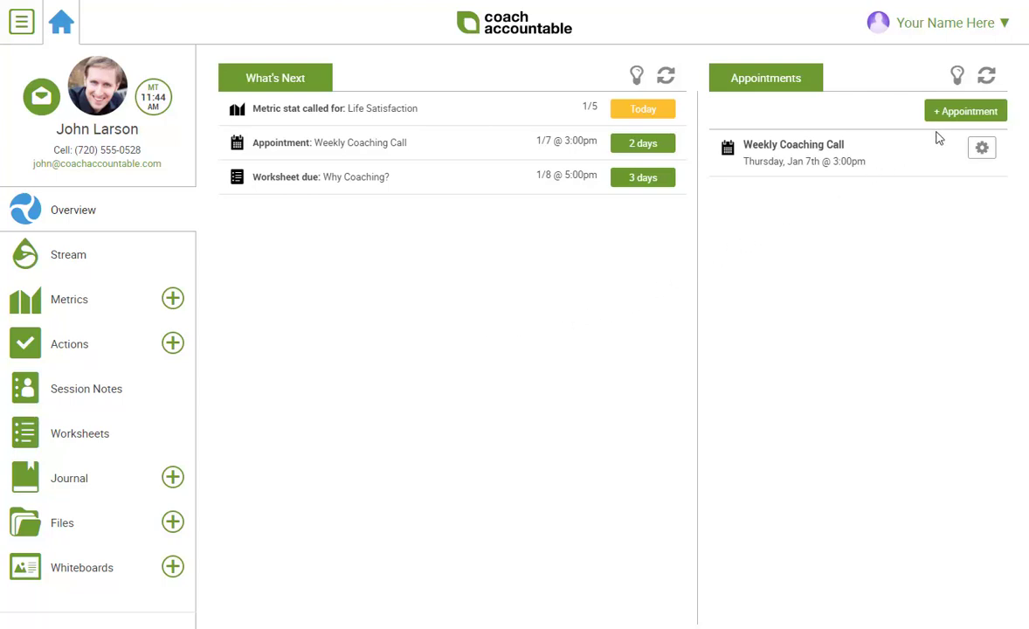
click(985, 119)
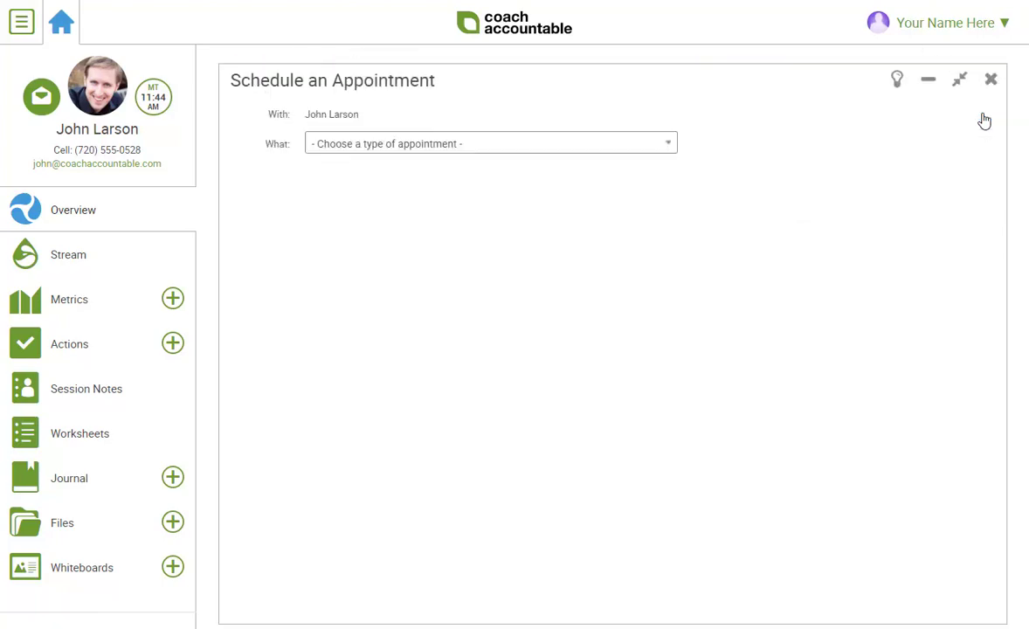